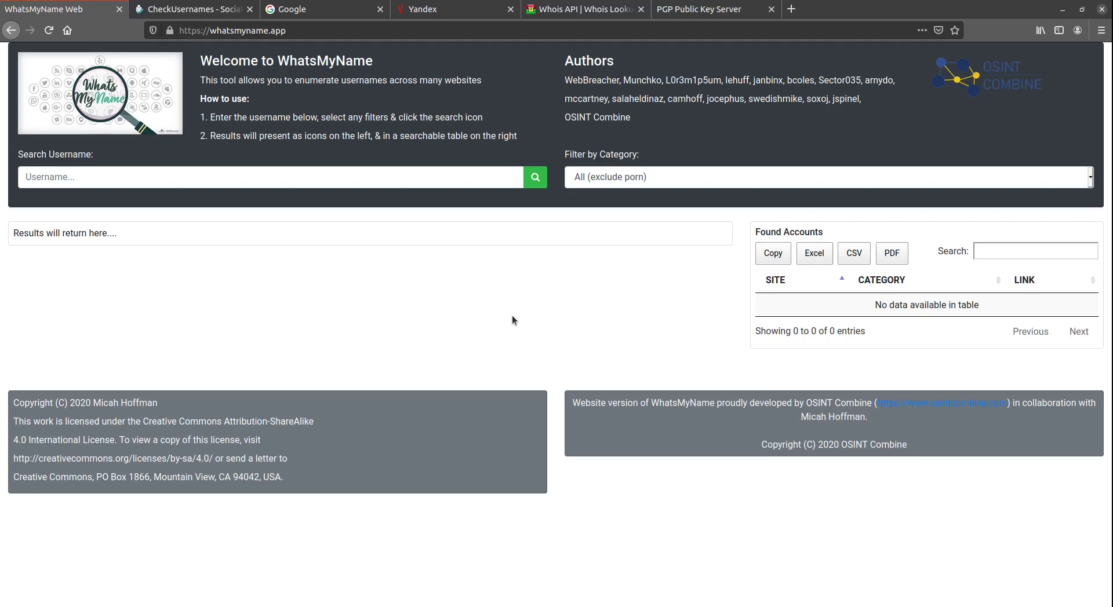
- Search WhatsMyName for the username osintdojo across all categories and check the reddit profile it finds
{"action": "left_click", "coordinate": [432, 179]}
{"action": "type", "text": "osintdojo"}
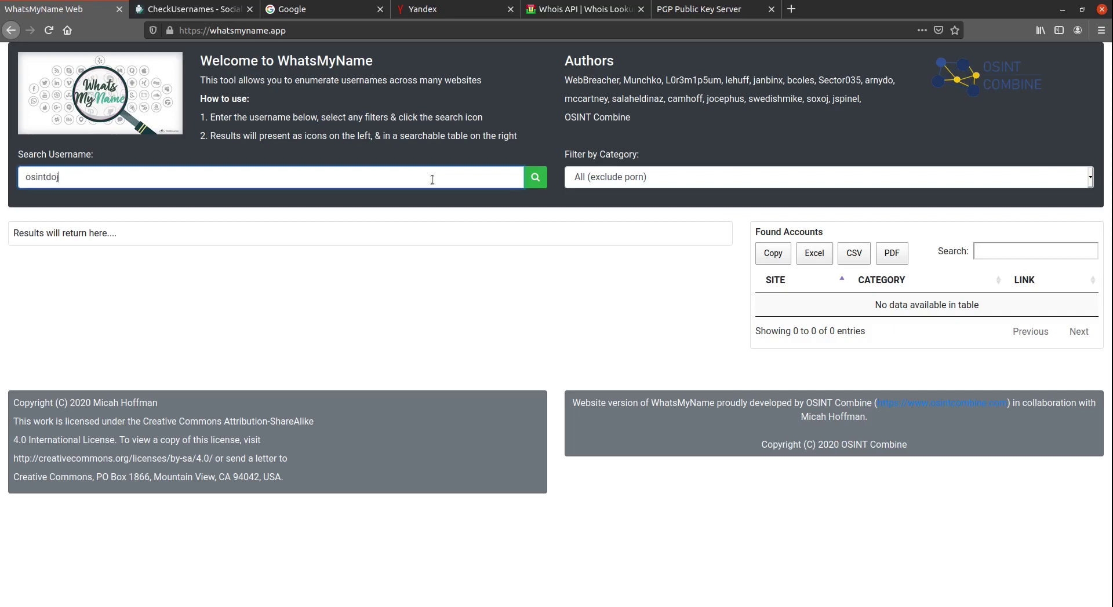
{"action": "left_click", "coordinate": [651, 179]}
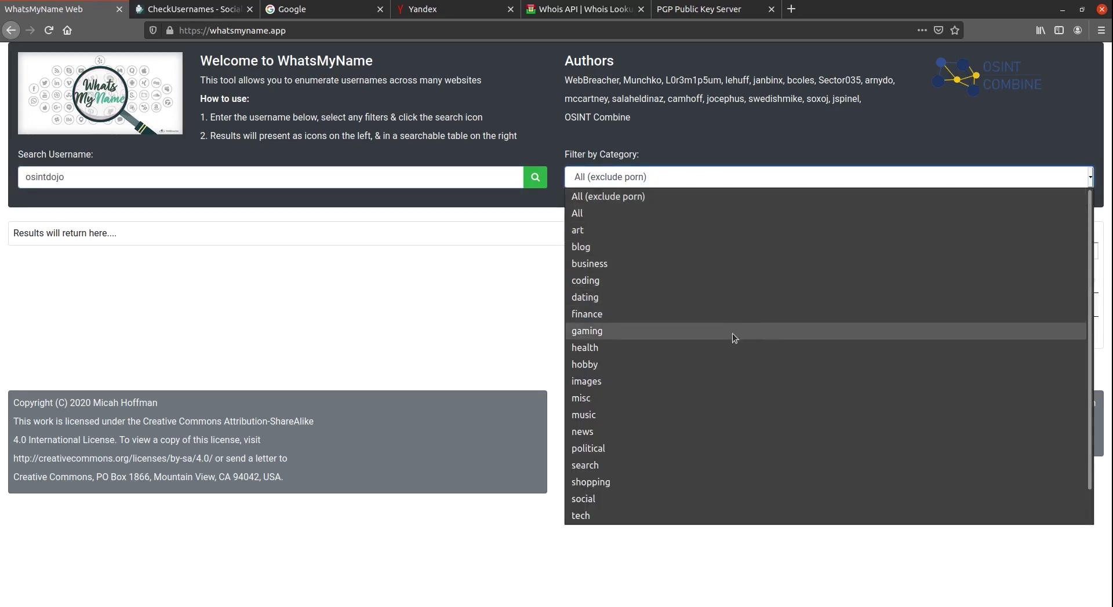
{"action": "scroll", "coordinate": [727, 371], "scroll_direction": "down", "scroll_amount": 1}
{"action": "scroll", "coordinate": [712, 481], "scroll_direction": "up", "scroll_amount": 1}
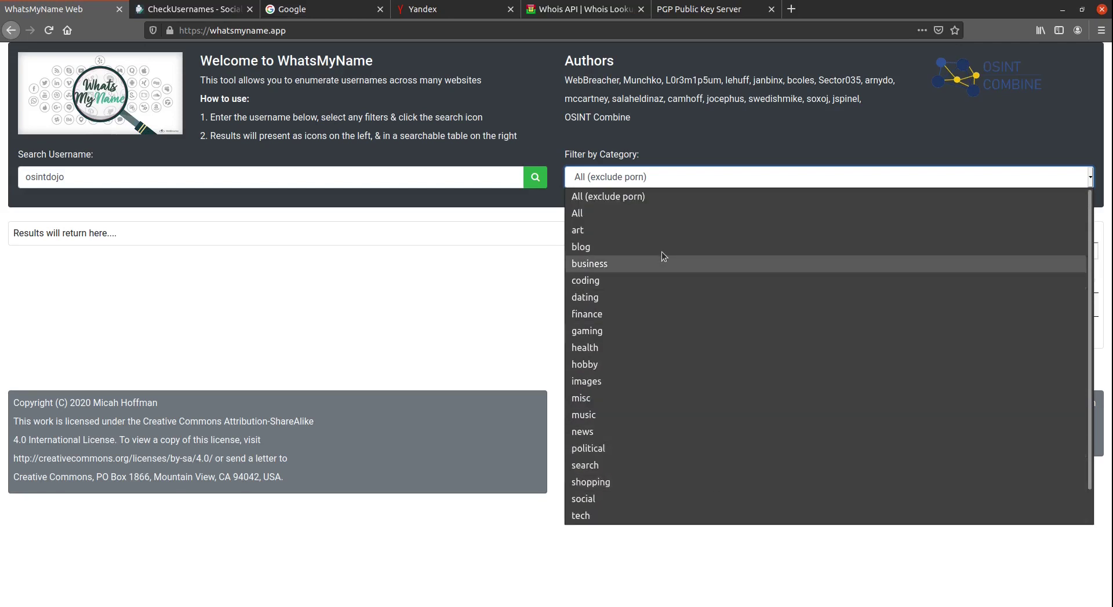
{"action": "left_click", "coordinate": [651, 221]}
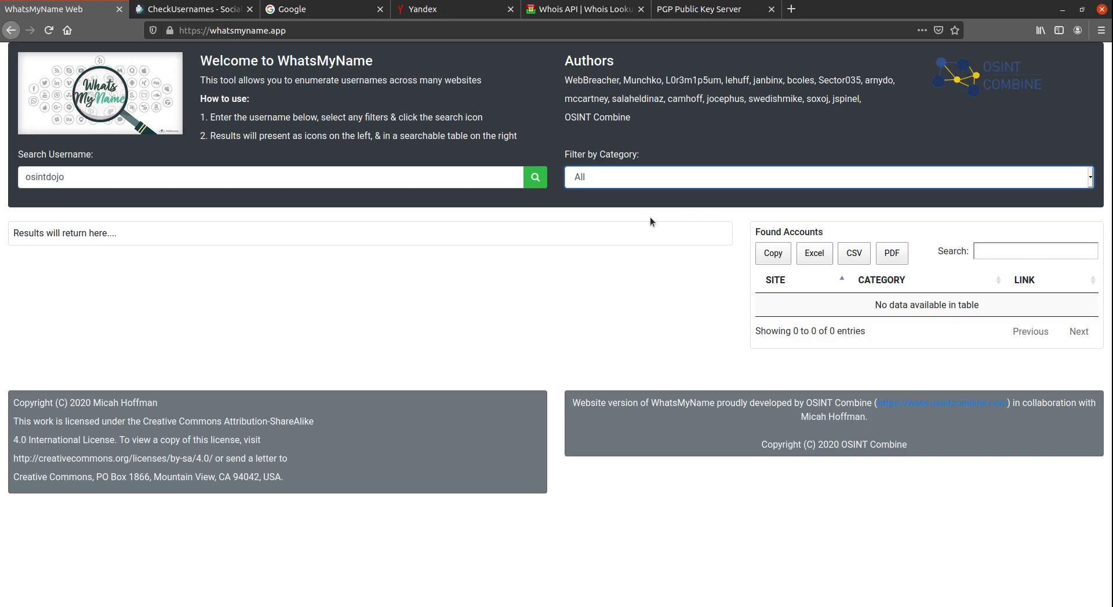
{"action": "left_click", "coordinate": [544, 181]}
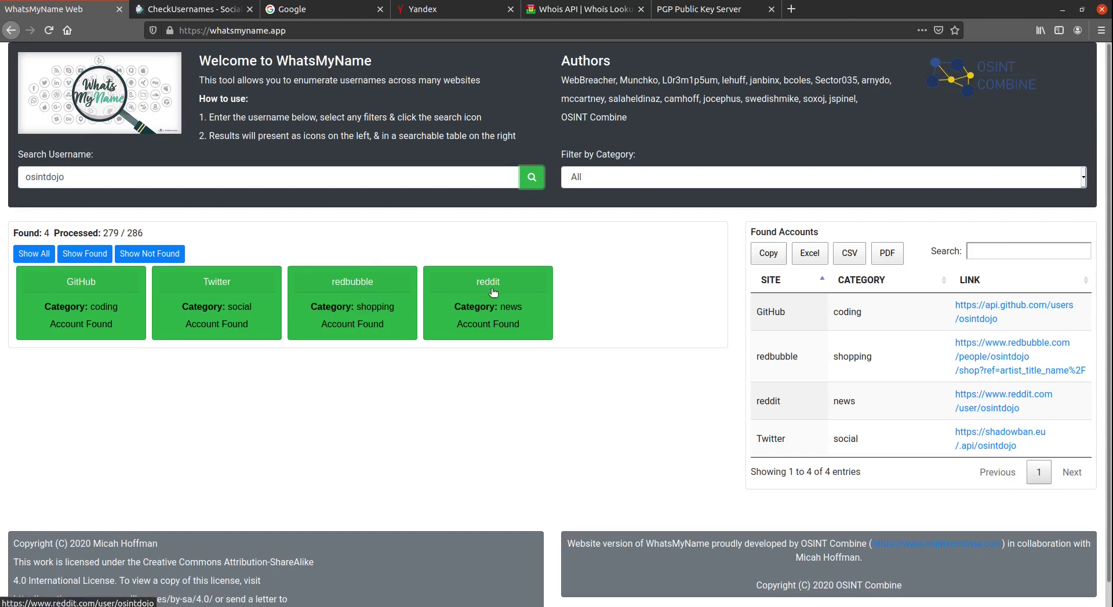
{"action": "left_click", "coordinate": [494, 287]}
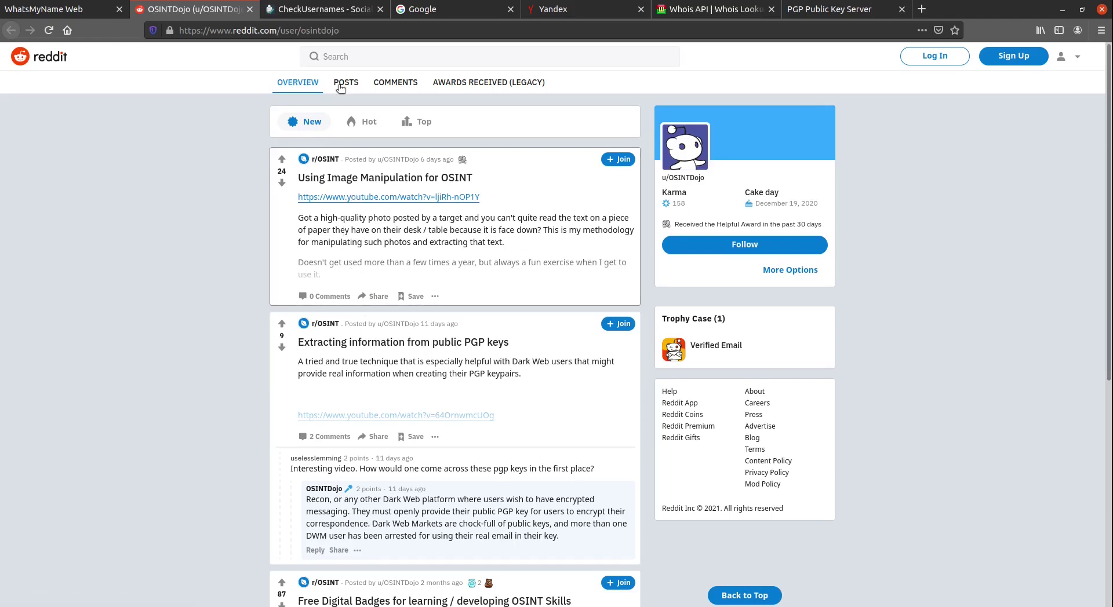
{"action": "left_click", "coordinate": [250, 9]}
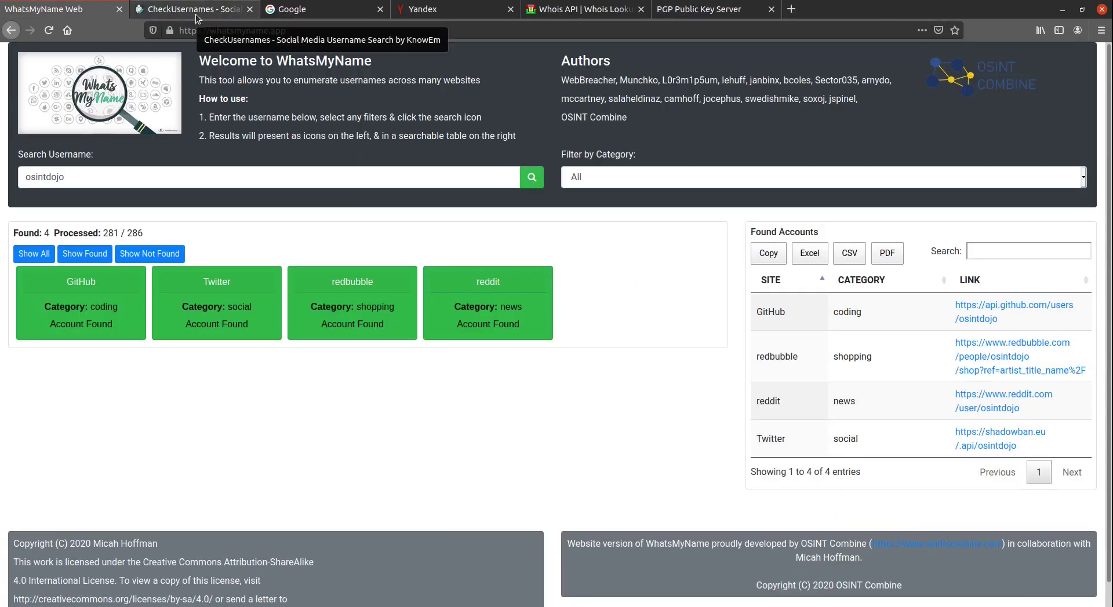
- Check the username osintdojo on CheckUsernames, review the site list and verify the Flickr profile link
{"action": "left_click", "coordinate": [196, 12]}
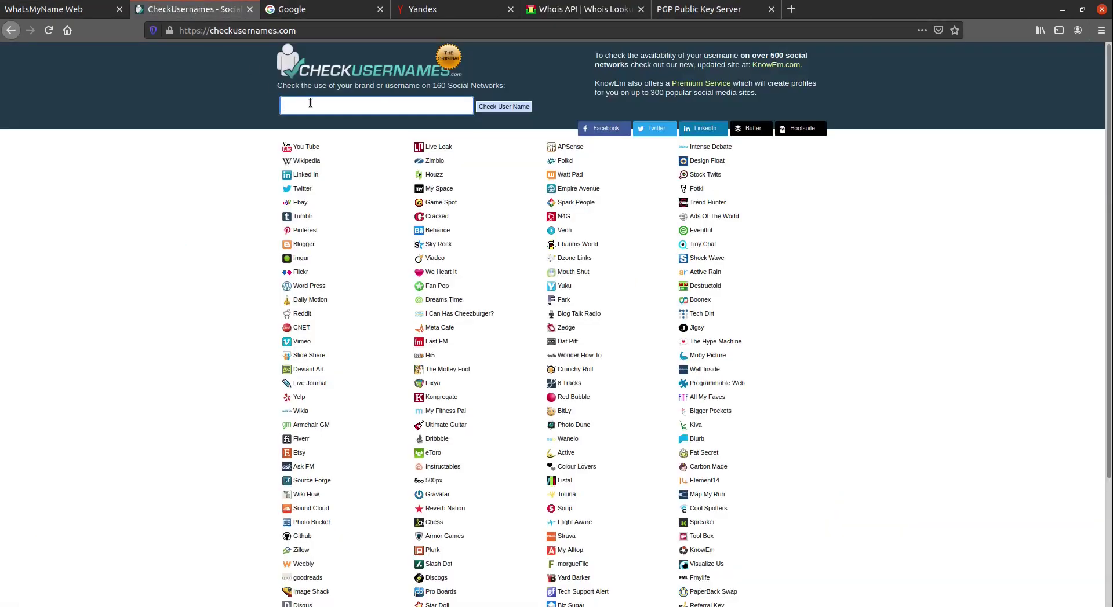
{"action": "type", "text": "osintdojo"}
{"action": "left_click", "coordinate": [507, 110]}
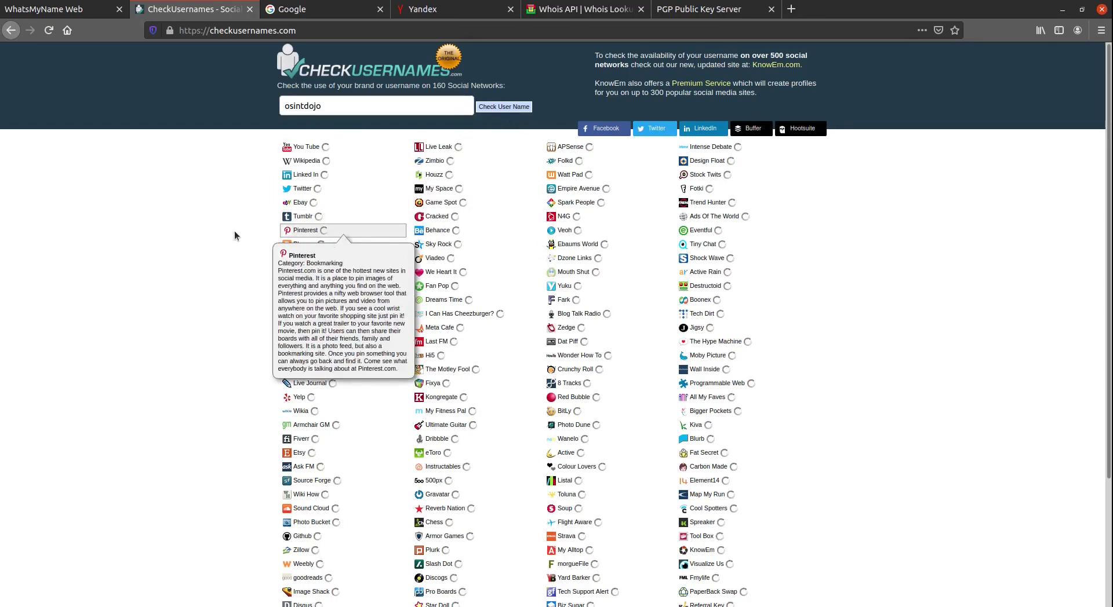
{"action": "scroll", "coordinate": [268, 281], "scroll_direction": "down", "scroll_amount": 5}
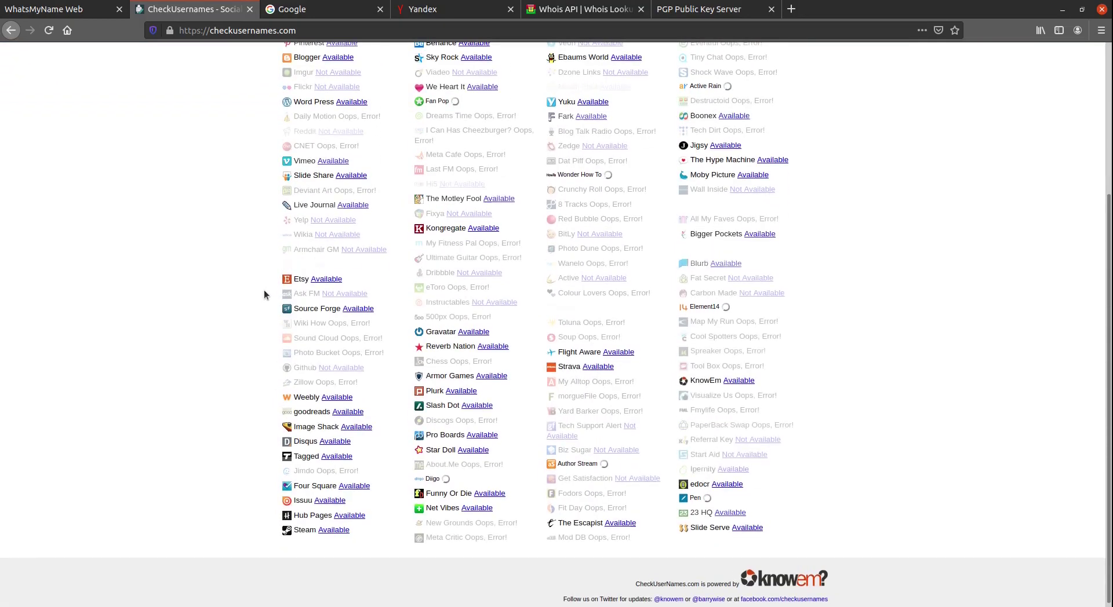
{"action": "scroll", "coordinate": [263, 291], "scroll_direction": "up", "scroll_amount": 3}
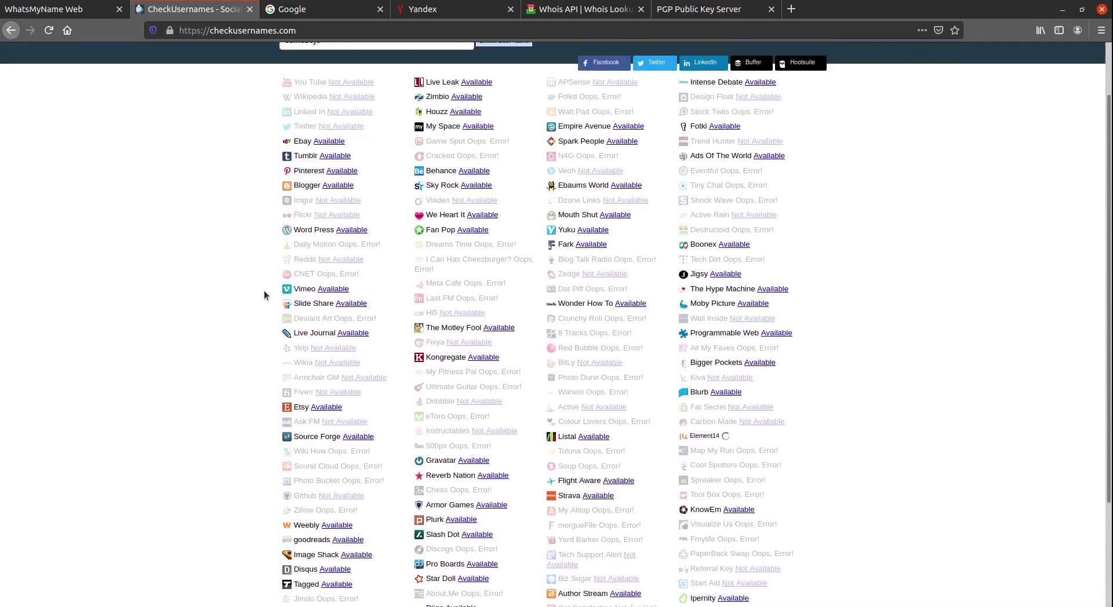
{"action": "scroll", "coordinate": [263, 290], "scroll_direction": "up", "scroll_amount": 1}
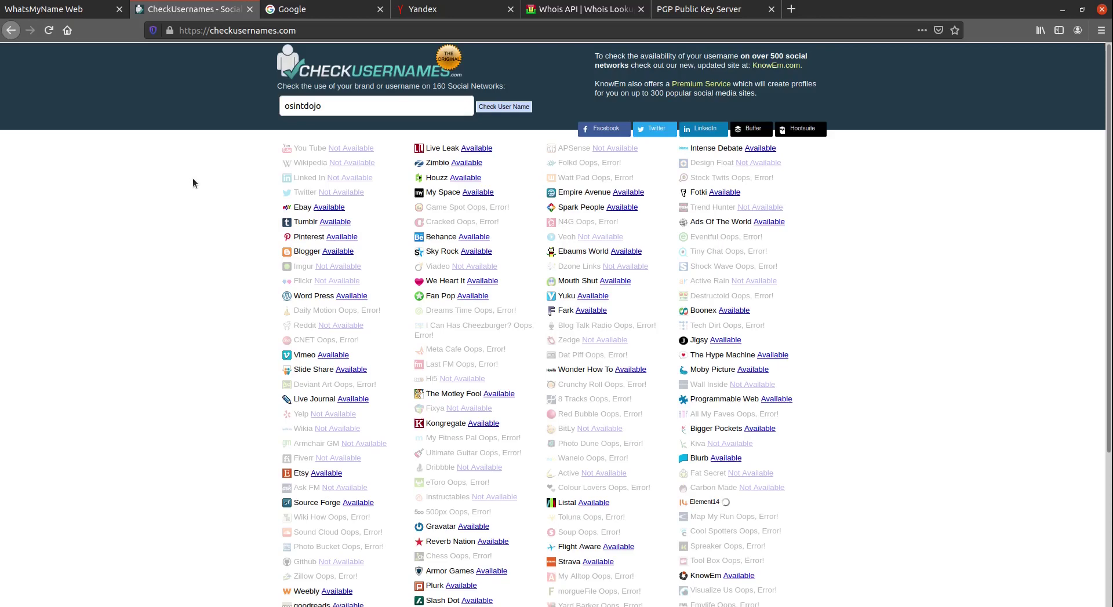
{"action": "mouse_move", "coordinate": [333, 284]}
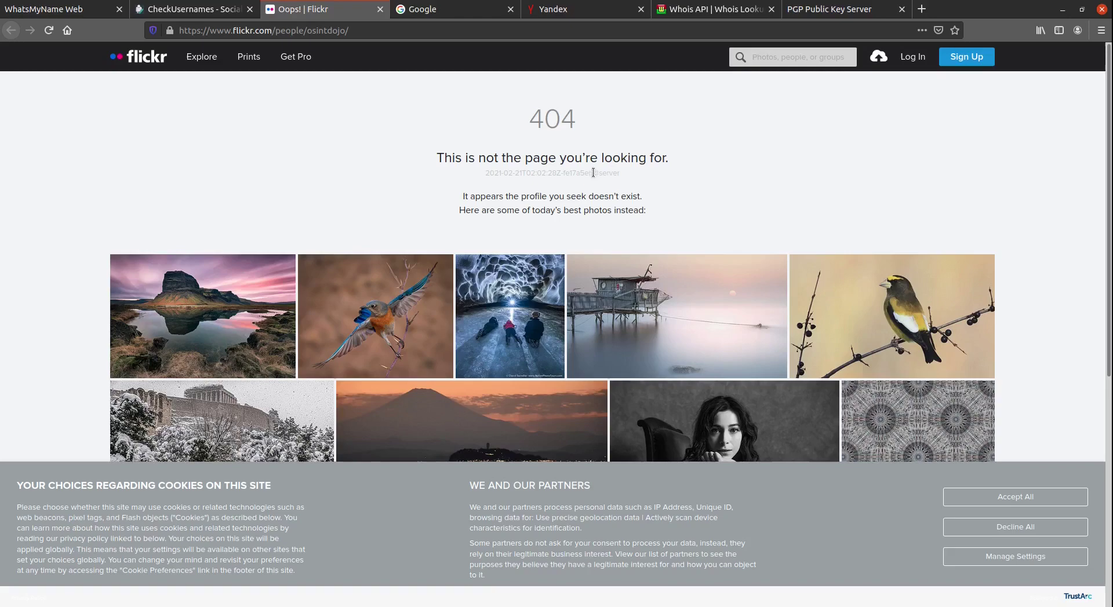
{"action": "left_click", "coordinate": [380, 9]}
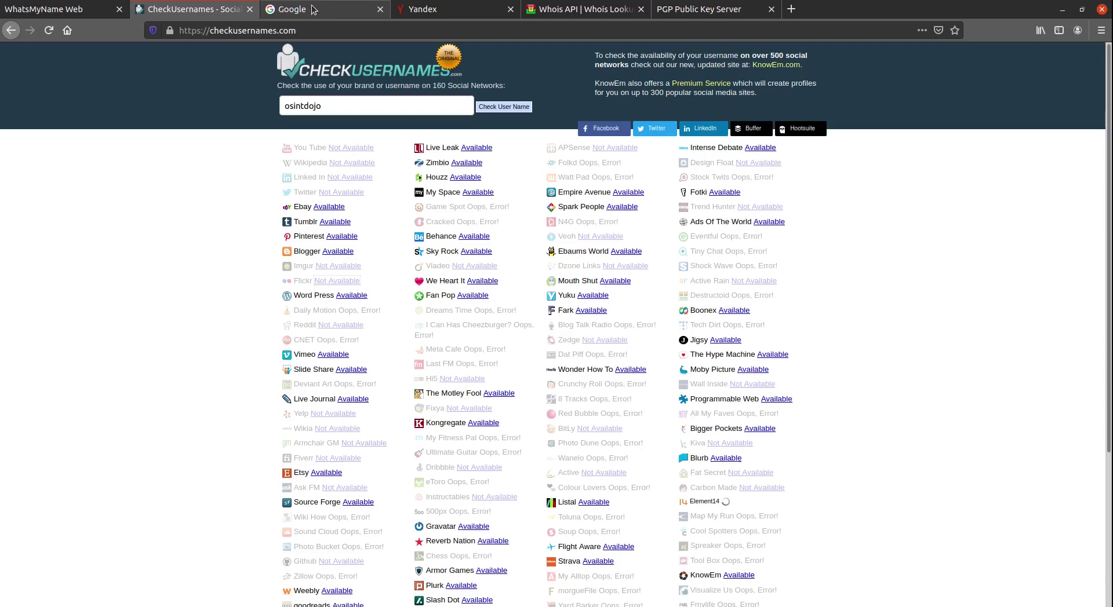
- Search Google for osintdojo
{"action": "left_click", "coordinate": [313, 10]}
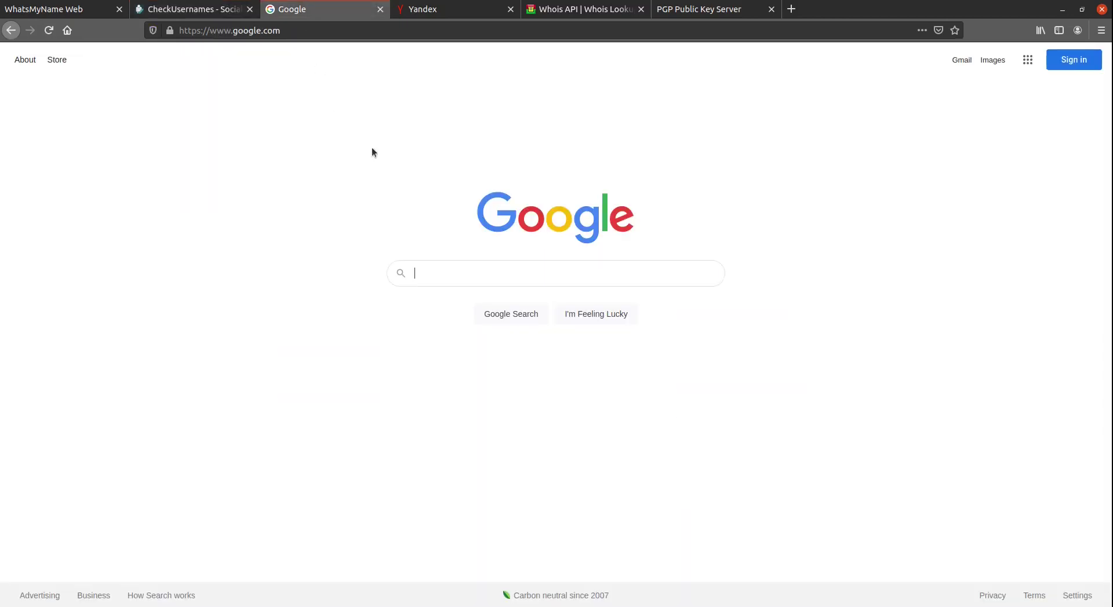
{"action": "left_click", "coordinate": [465, 271]}
{"action": "type", "text": "osintdojo"}
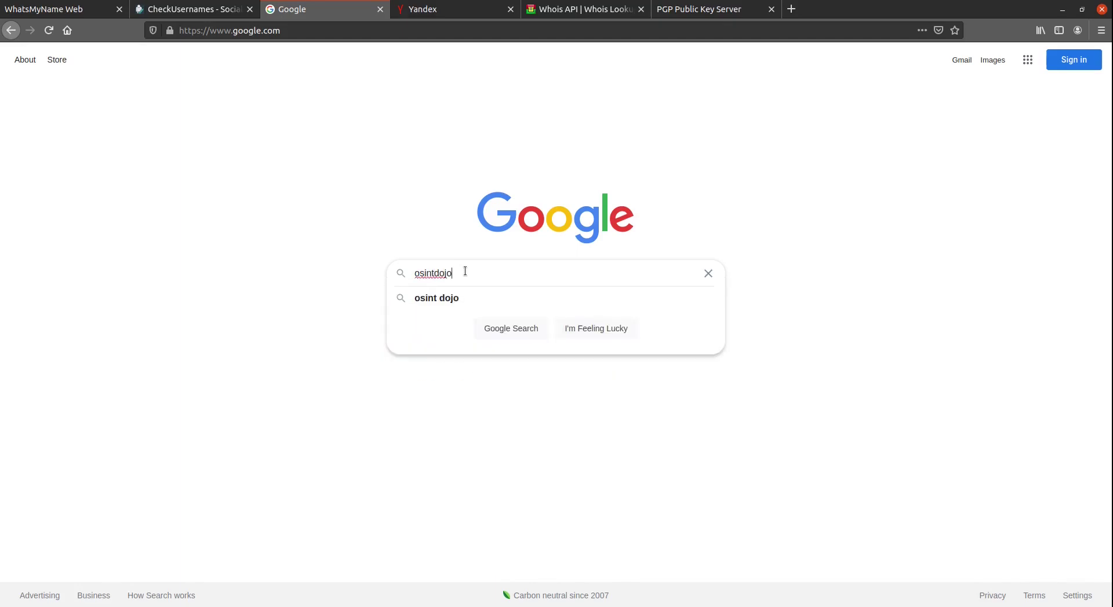
{"action": "key", "text": "Return"}
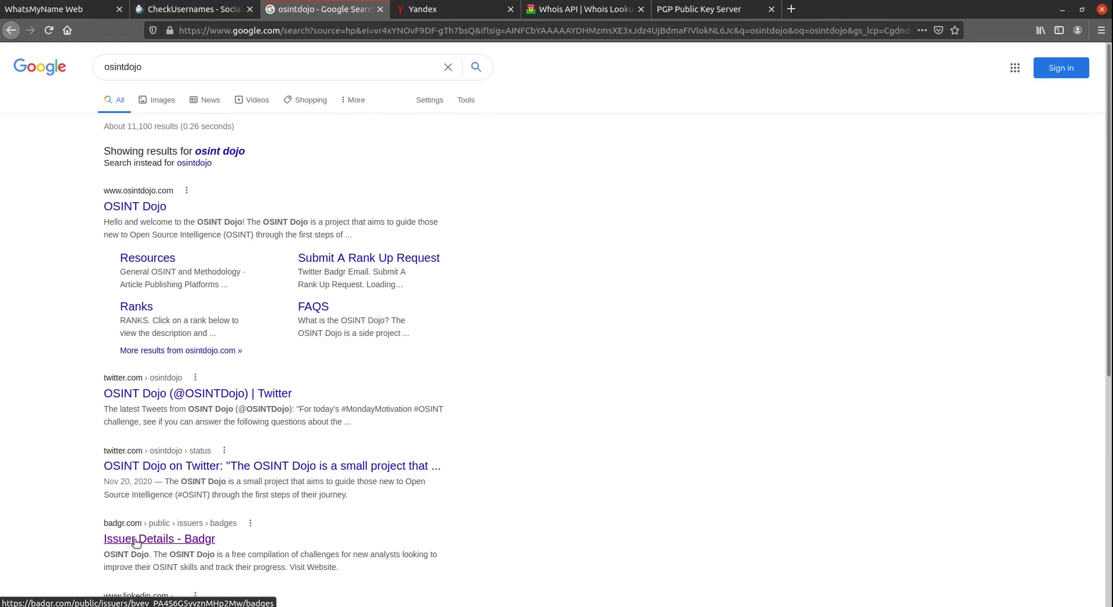
- Search Yandex for osintdojo and open the full set of its image results
{"action": "key", "text": "ctrl+Tab"}
{"action": "type", "text": "osintdojo"}
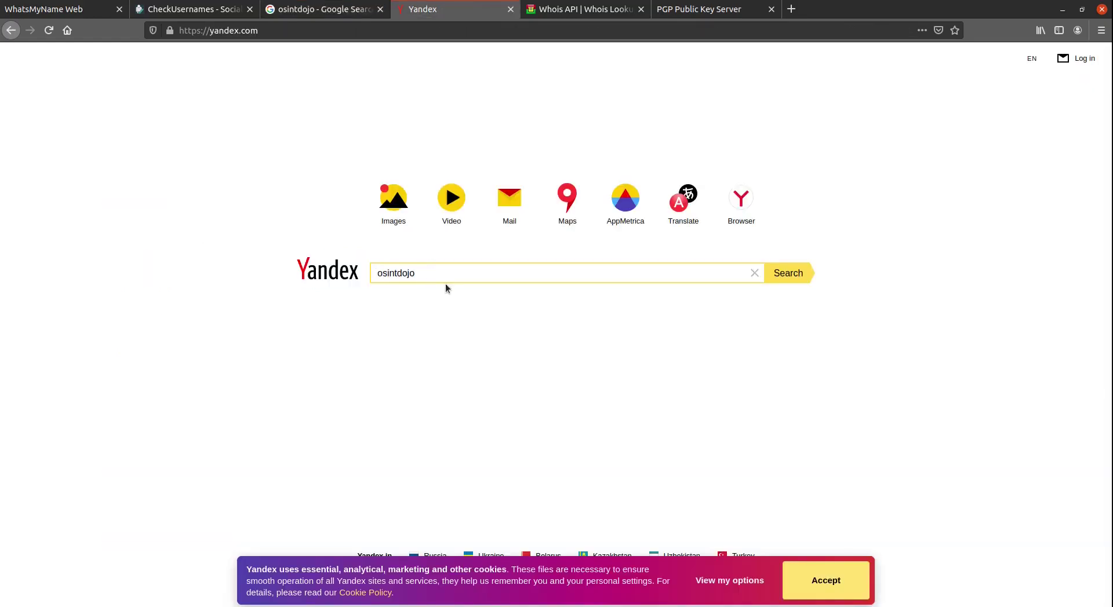
{"action": "left_click", "coordinate": [788, 273]}
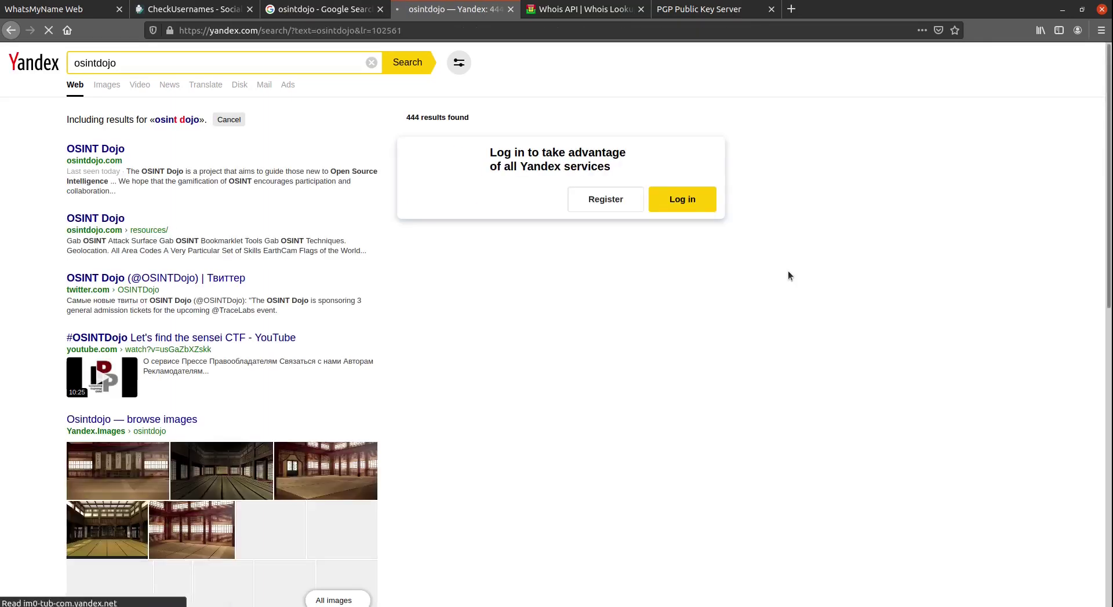
{"action": "scroll", "coordinate": [359, 551], "scroll_direction": "down", "scroll_amount": 2}
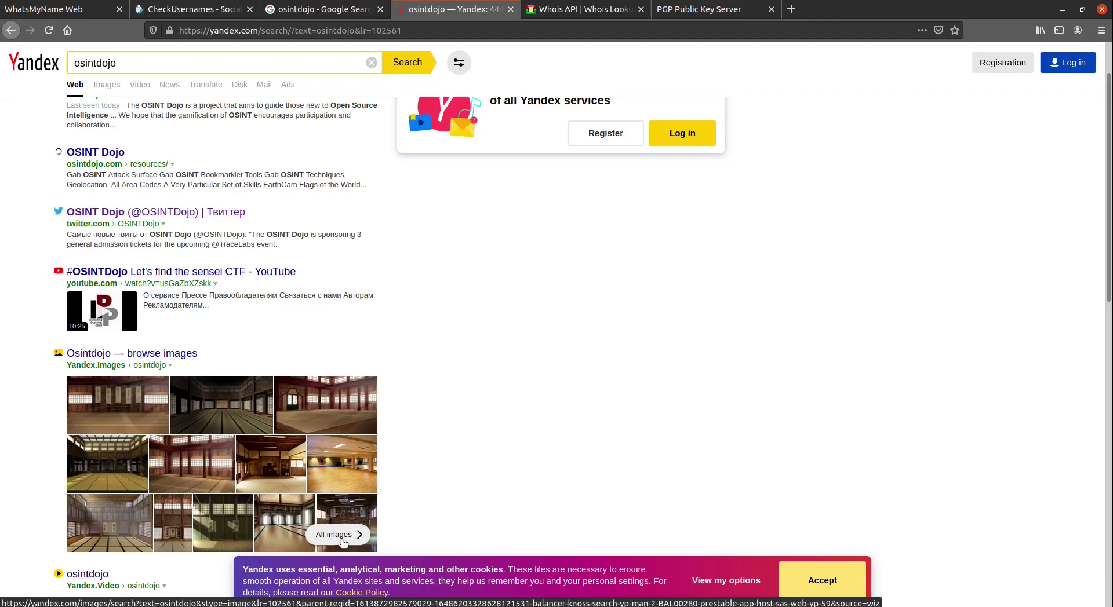
{"action": "left_click", "coordinate": [342, 541]}
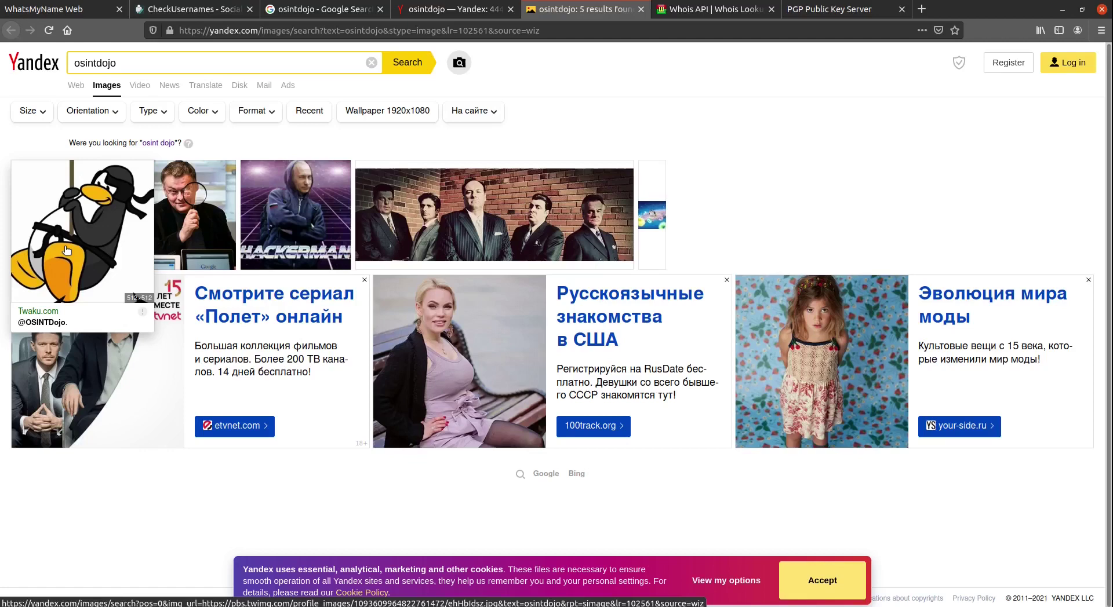
- Return to the Google search for osintdojo and look through its image results
{"action": "left_click", "coordinate": [319, 9]}
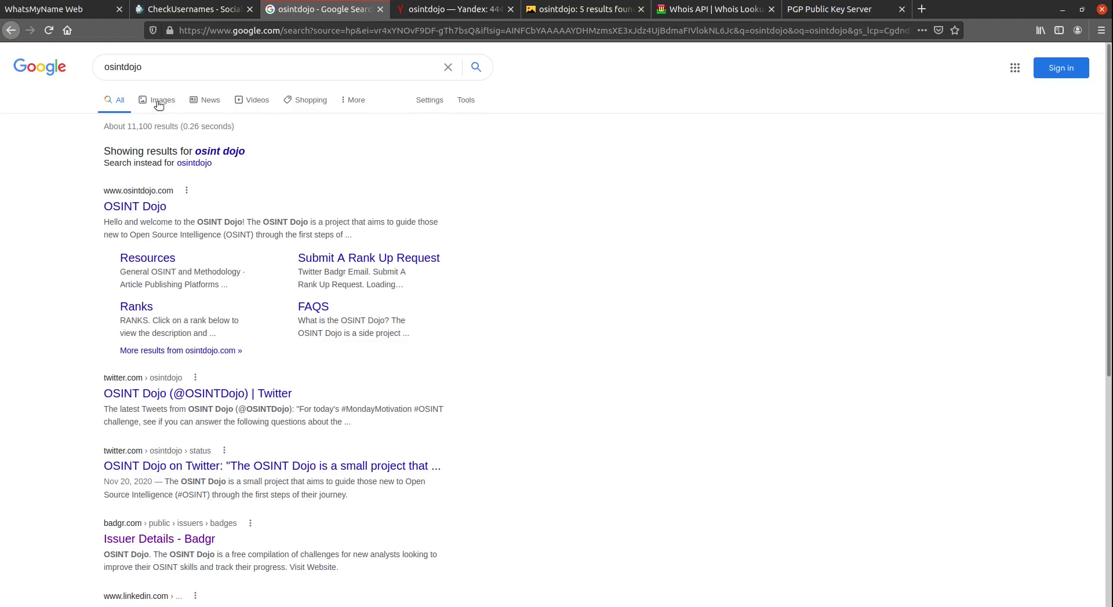
{"action": "left_click", "coordinate": [159, 105]}
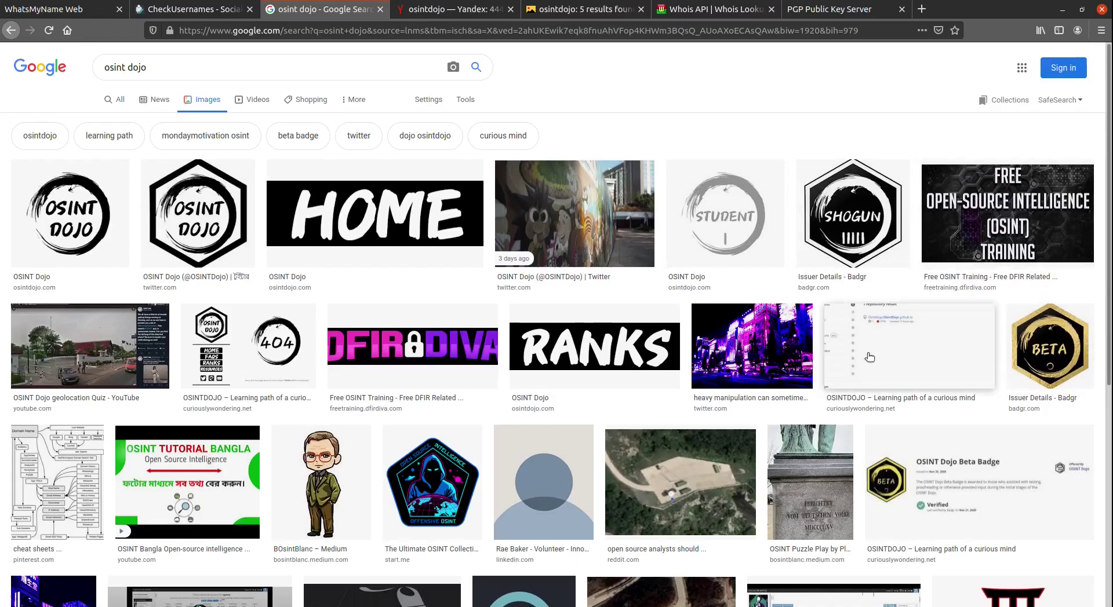
{"action": "scroll", "coordinate": [270, 257], "scroll_direction": "down", "scroll_amount": 3}
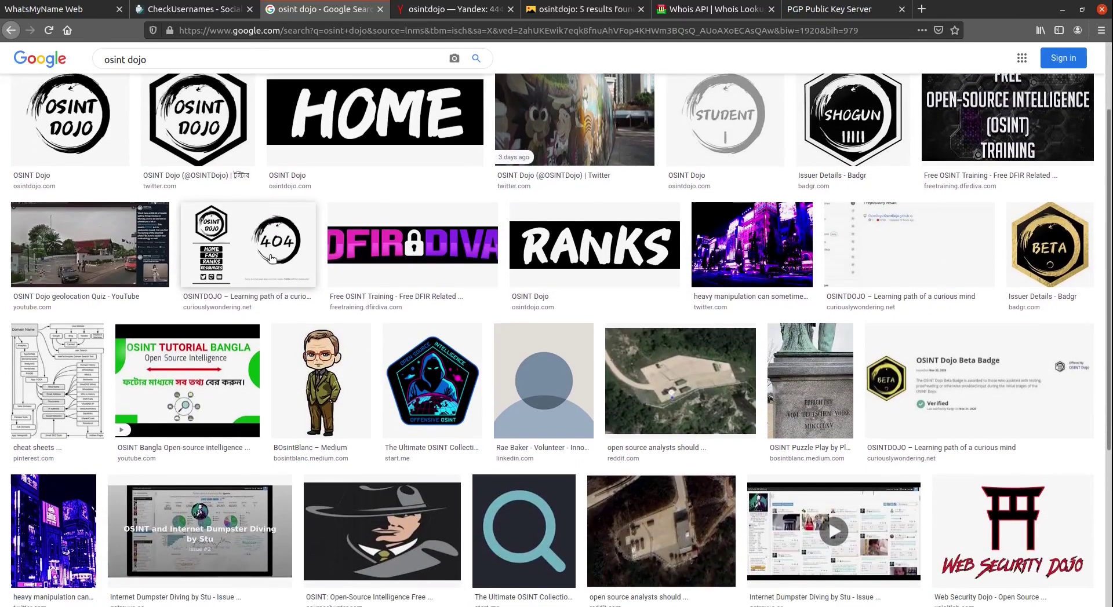
{"action": "scroll", "coordinate": [274, 259], "scroll_direction": "down", "scroll_amount": 2}
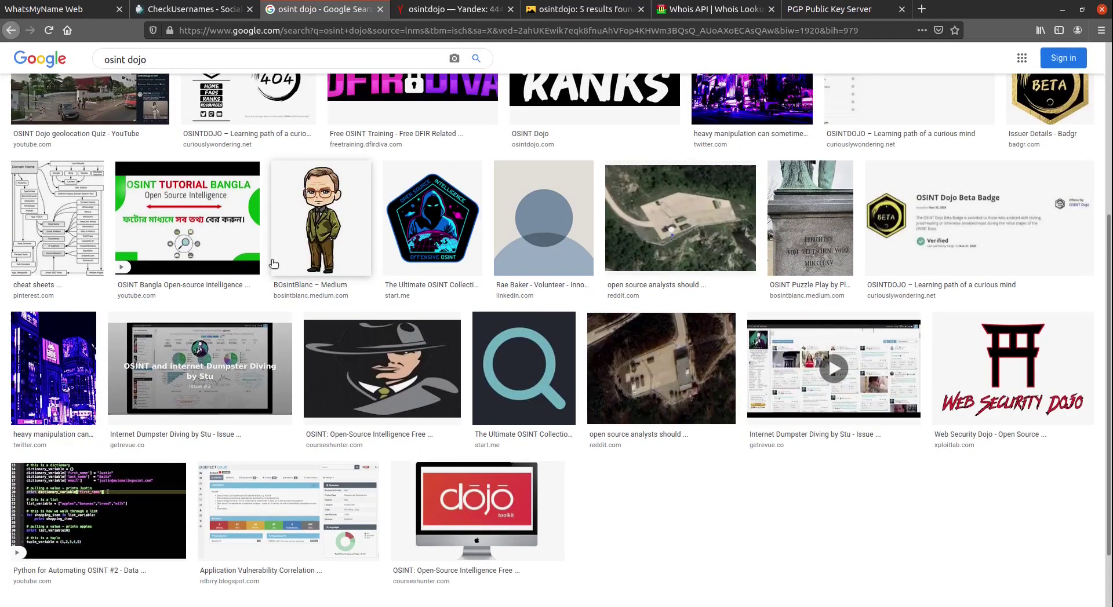
{"action": "scroll", "coordinate": [274, 264], "scroll_direction": "up", "scroll_amount": 5}
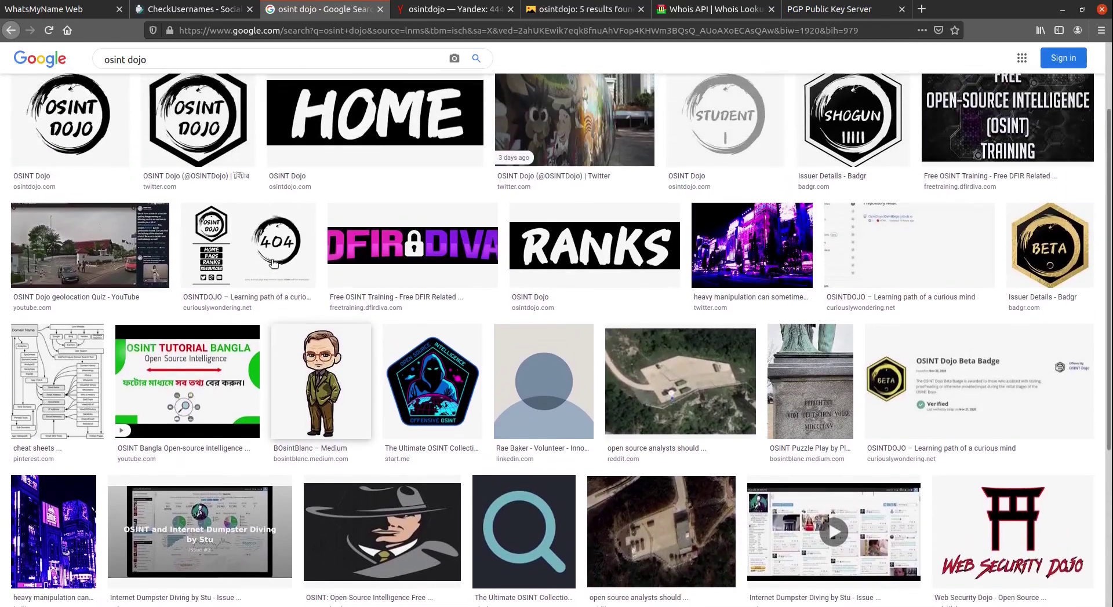
{"action": "scroll", "coordinate": [273, 262], "scroll_direction": "up", "scroll_amount": 1}
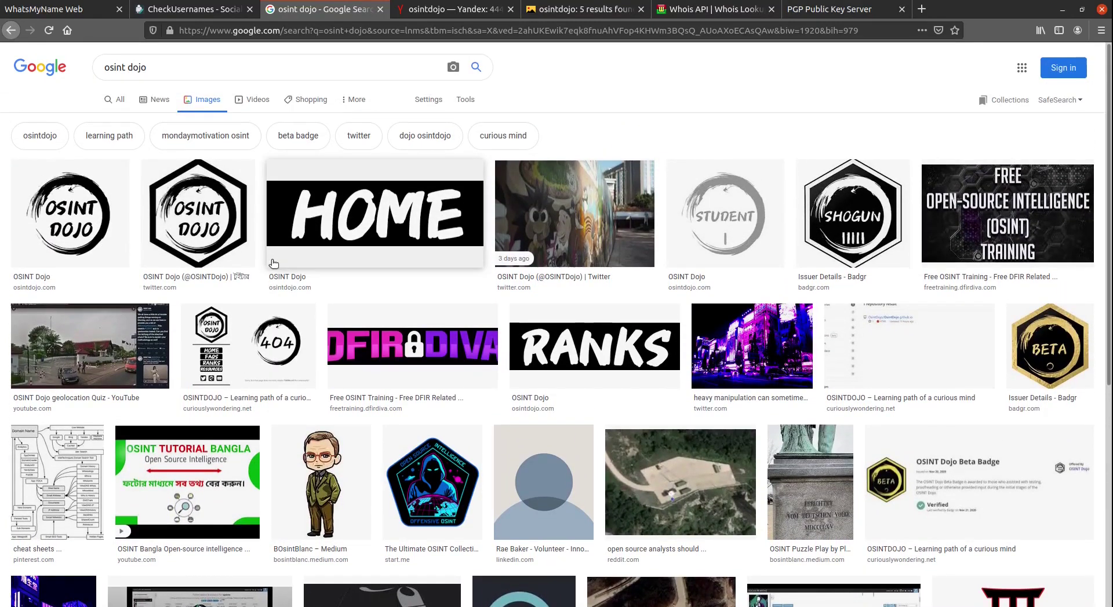
- Run a reverse Whois search on Whoxy by Domain Keyword for osintdojo
{"action": "left_click", "coordinate": [688, 8]}
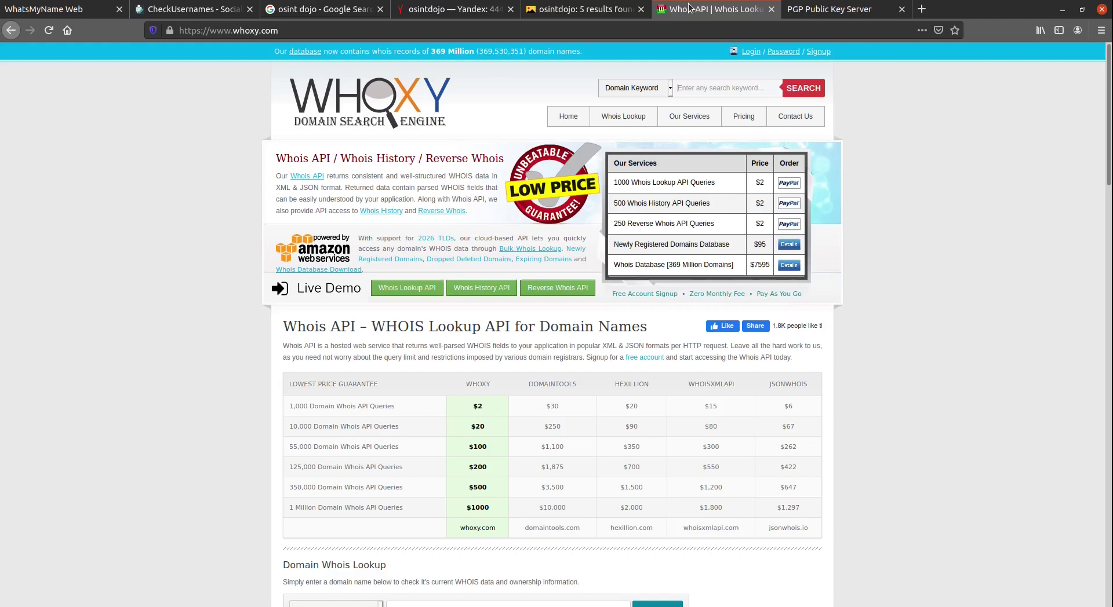
{"action": "left_click", "coordinate": [635, 88]}
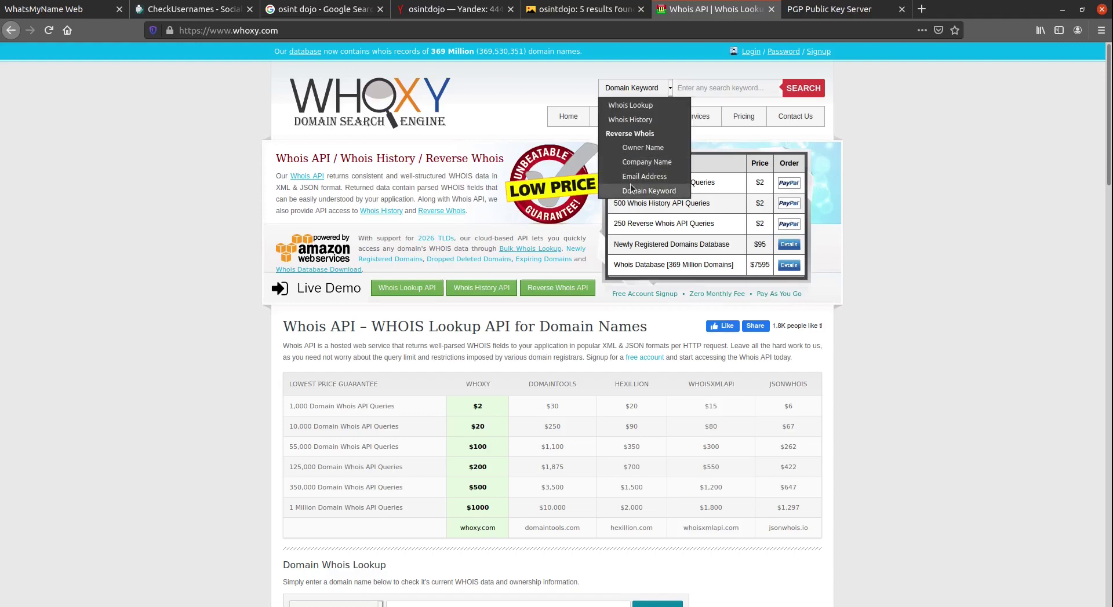
{"action": "left_click", "coordinate": [631, 186]}
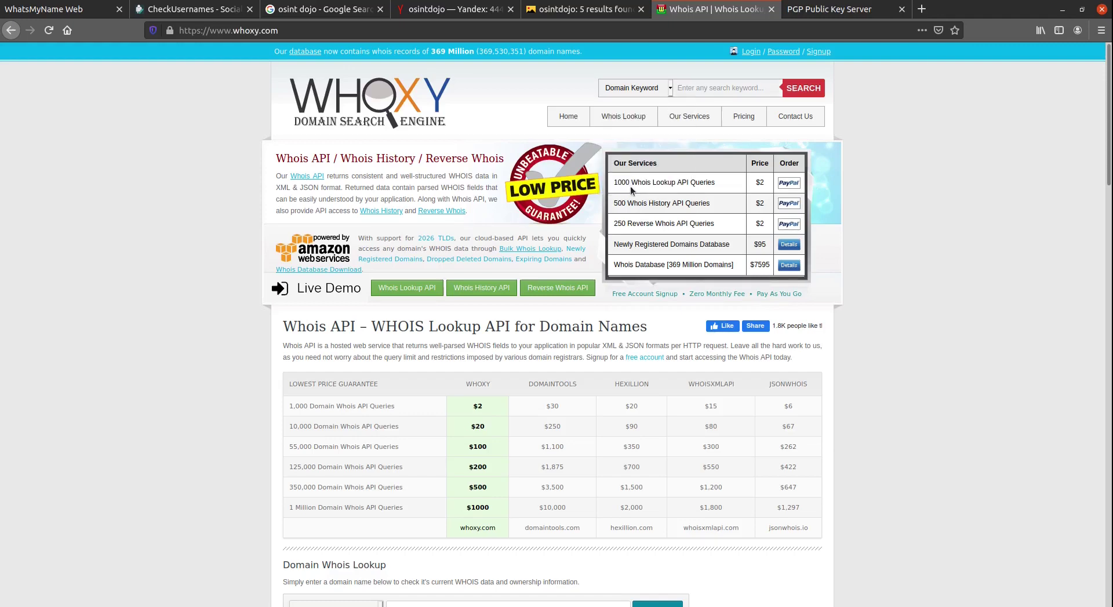
{"action": "left_click", "coordinate": [694, 85]}
{"action": "type", "text": "osintdojo"}
{"action": "left_click", "coordinate": [796, 85]}
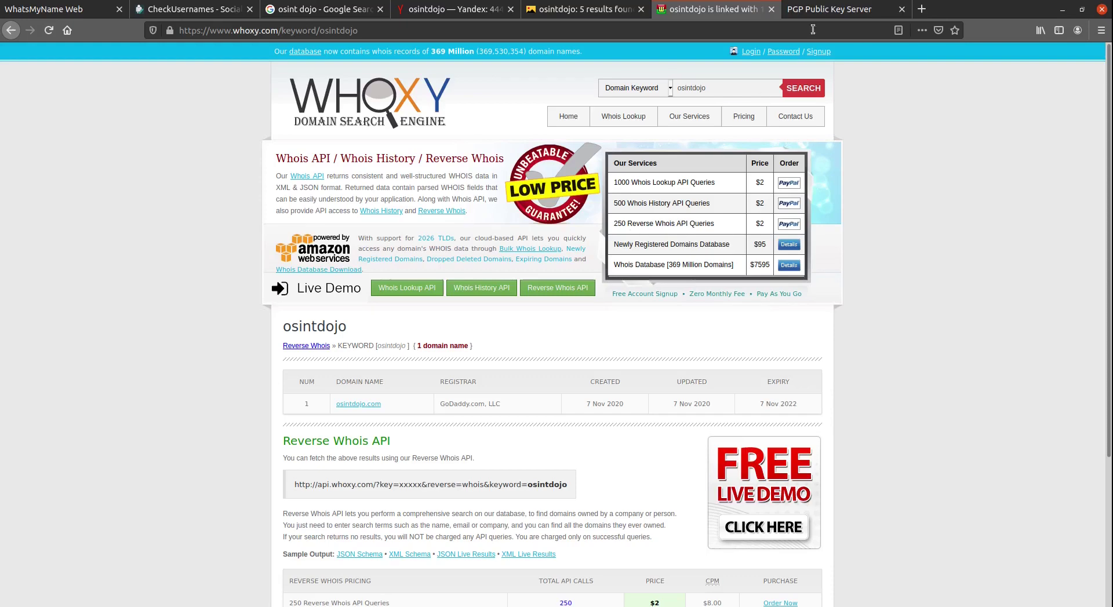
- Search the PGP Public Key Server for osintdojo and view the public key block of the matching key
{"action": "left_click", "coordinate": [839, 6]}
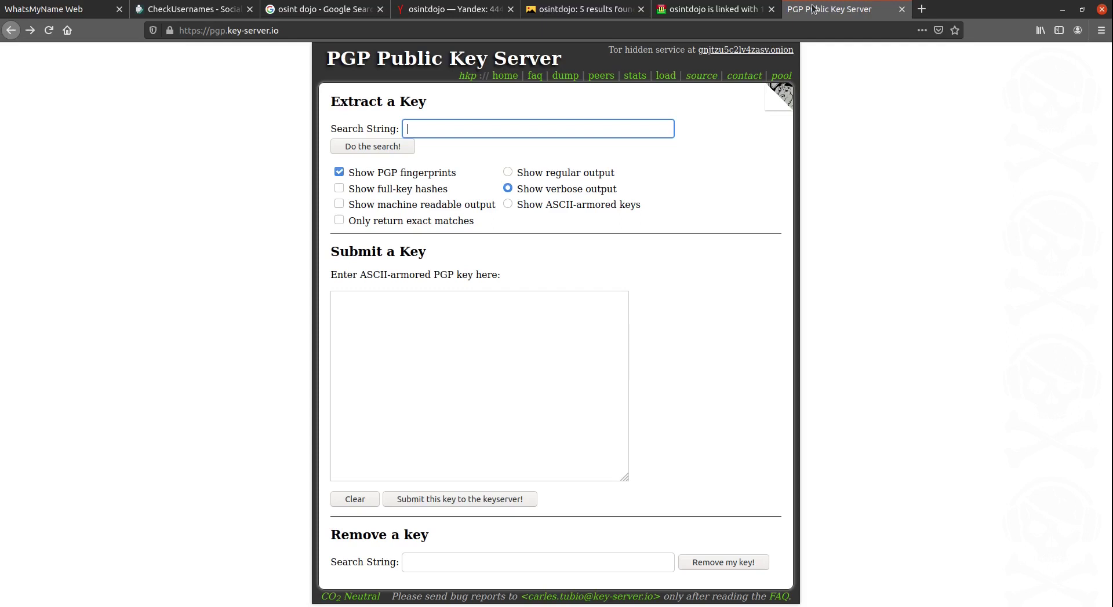
{"action": "type", "text": "osintdojo"}
{"action": "left_click", "coordinate": [382, 148]}
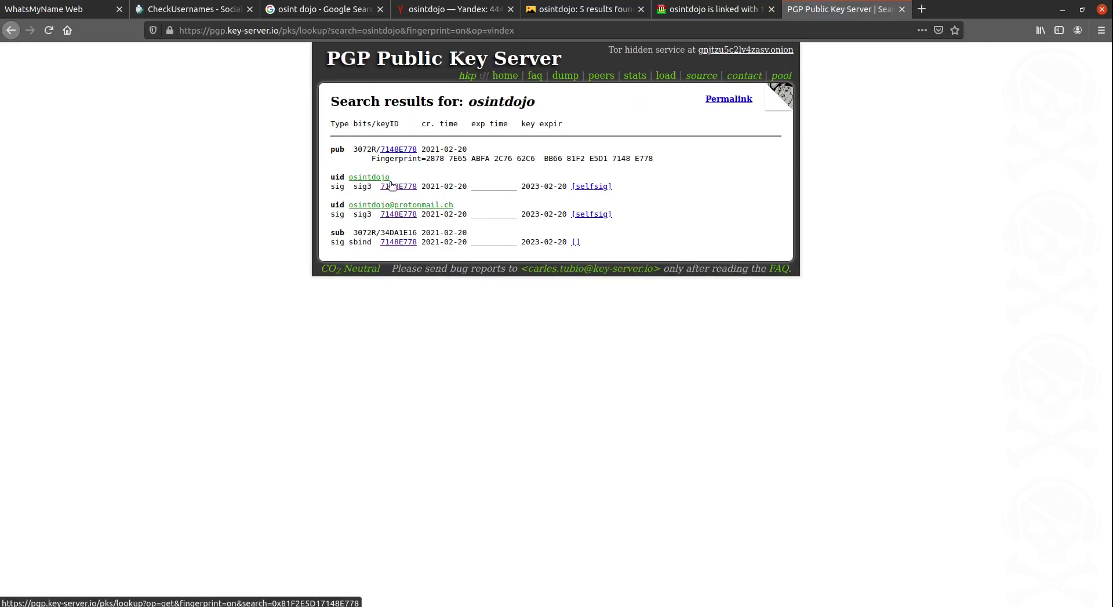
{"action": "left_click", "coordinate": [390, 216]}
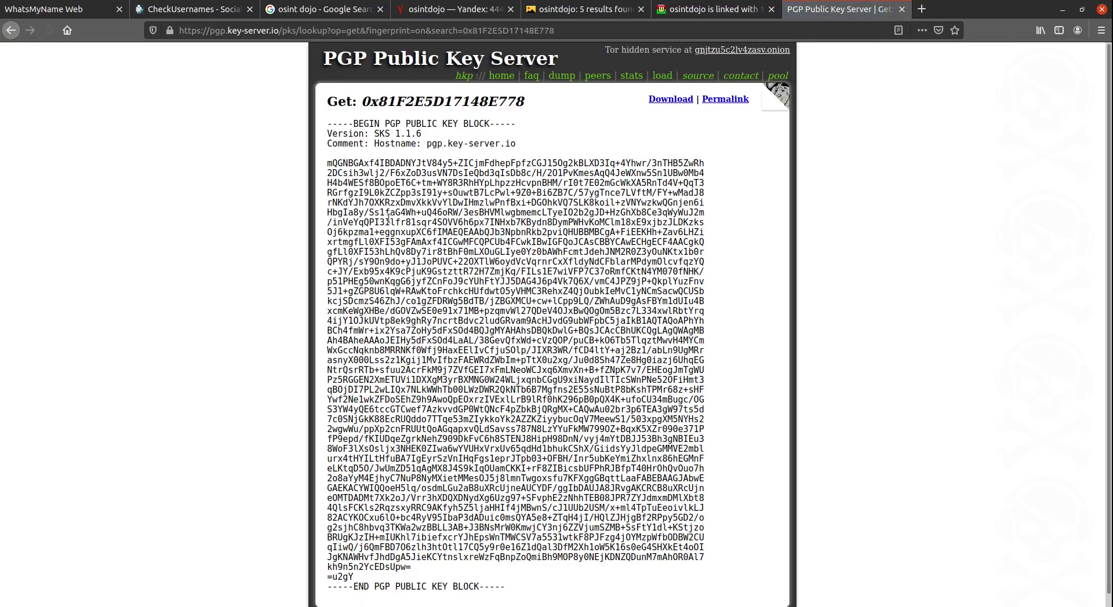
{"action": "scroll", "coordinate": [484, 496], "scroll_direction": "down", "scroll_amount": 1}
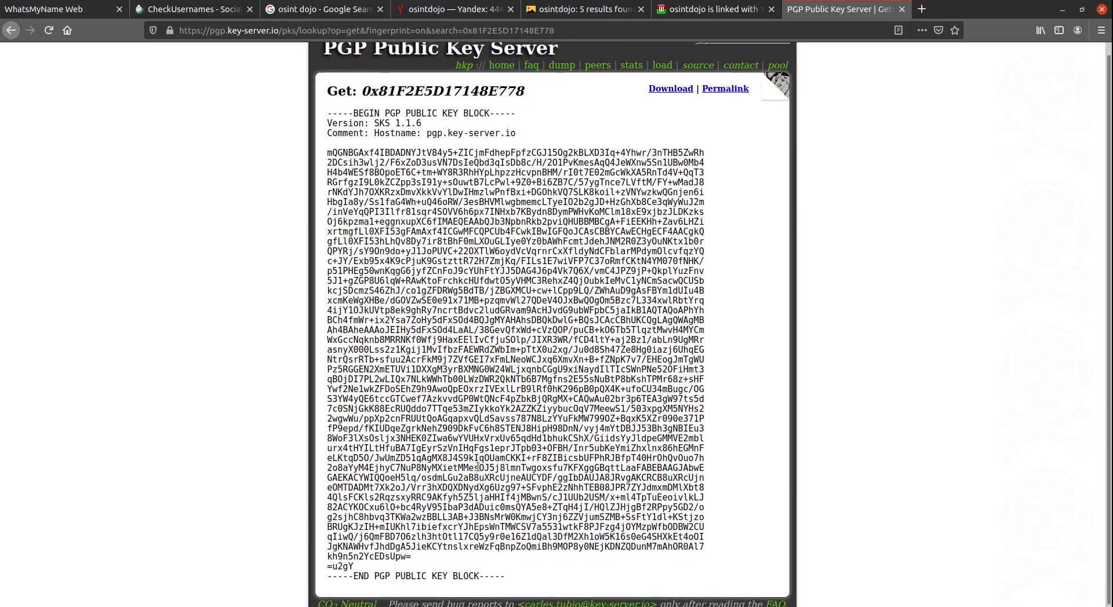
{"action": "scroll", "coordinate": [499, 444], "scroll_direction": "up", "scroll_amount": 1}
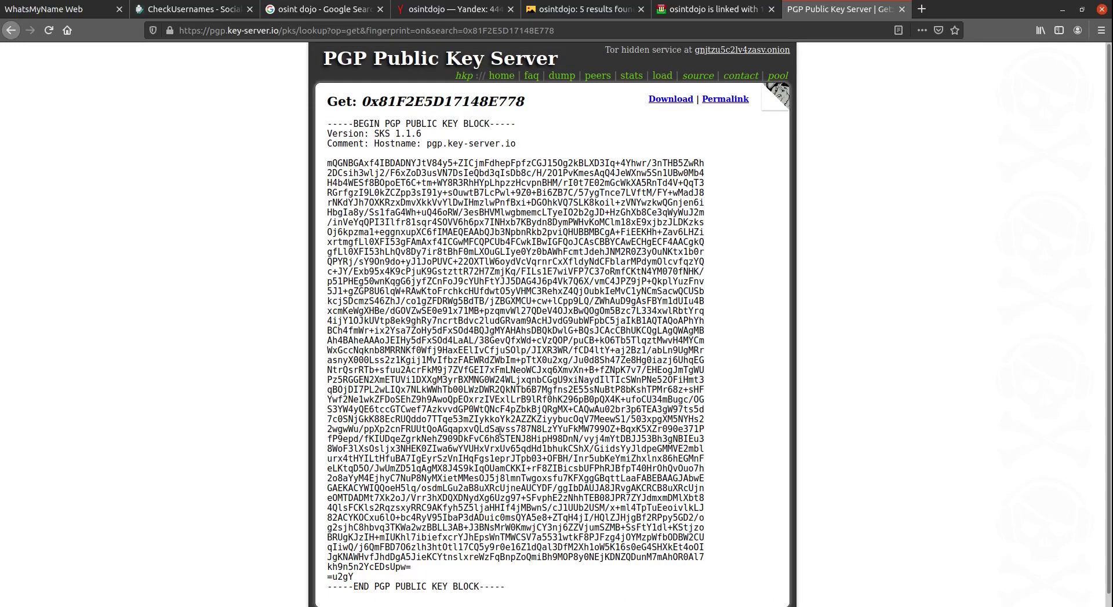